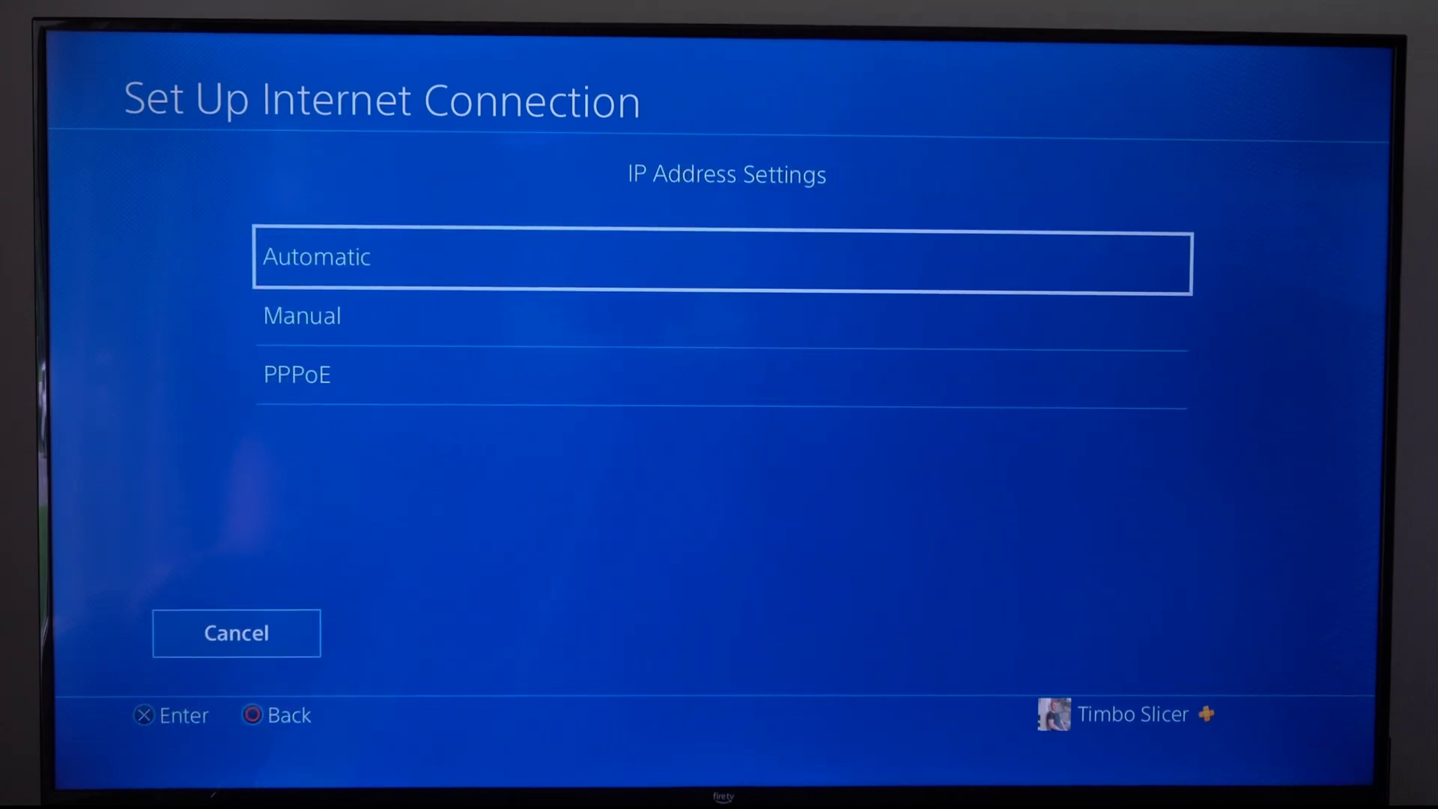
# Keep IP addressing Automatic, leave DHCP Host Name unspecified, and move to Manual DNS.
pyautogui.press('Return')
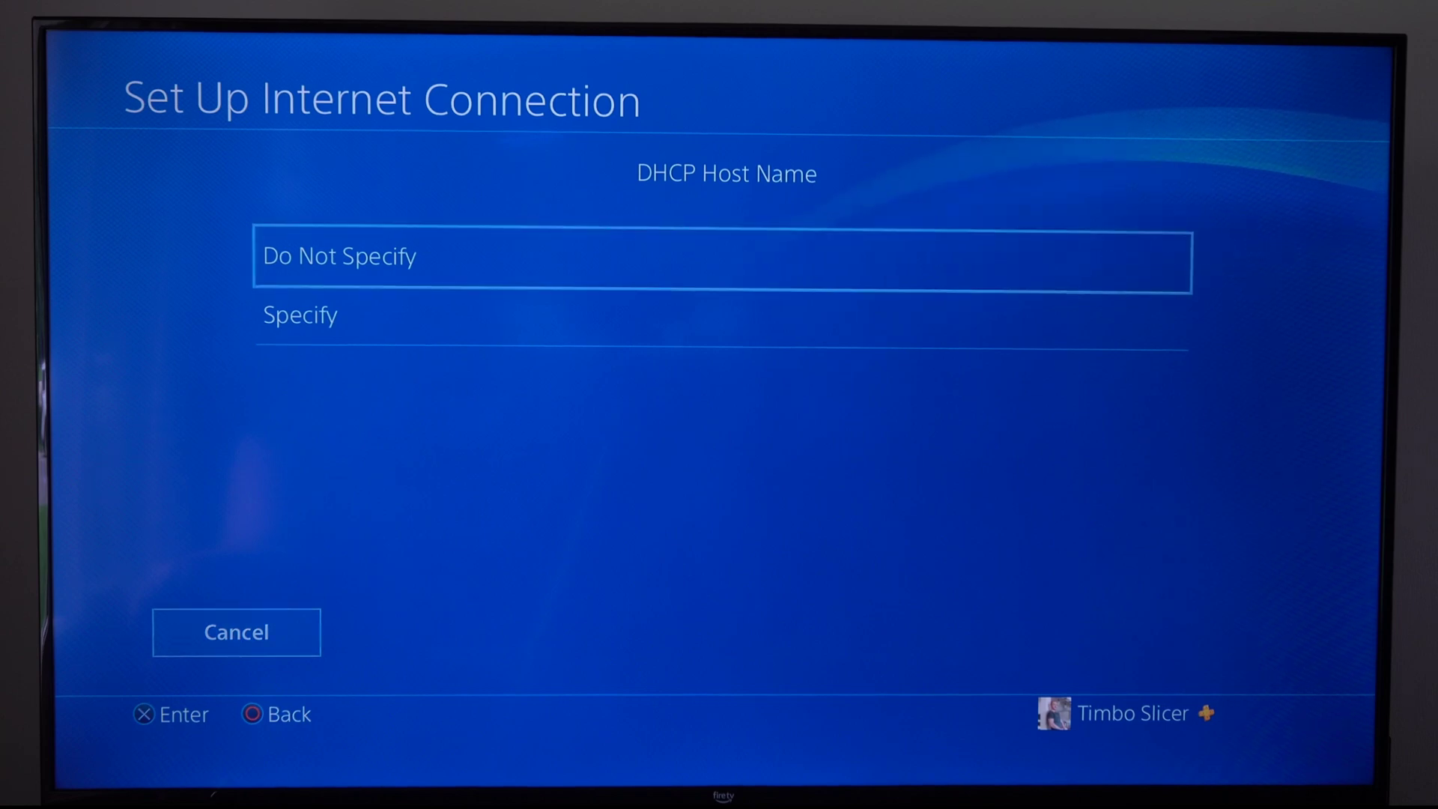
pyautogui.press('Return')
pyautogui.press('Down')
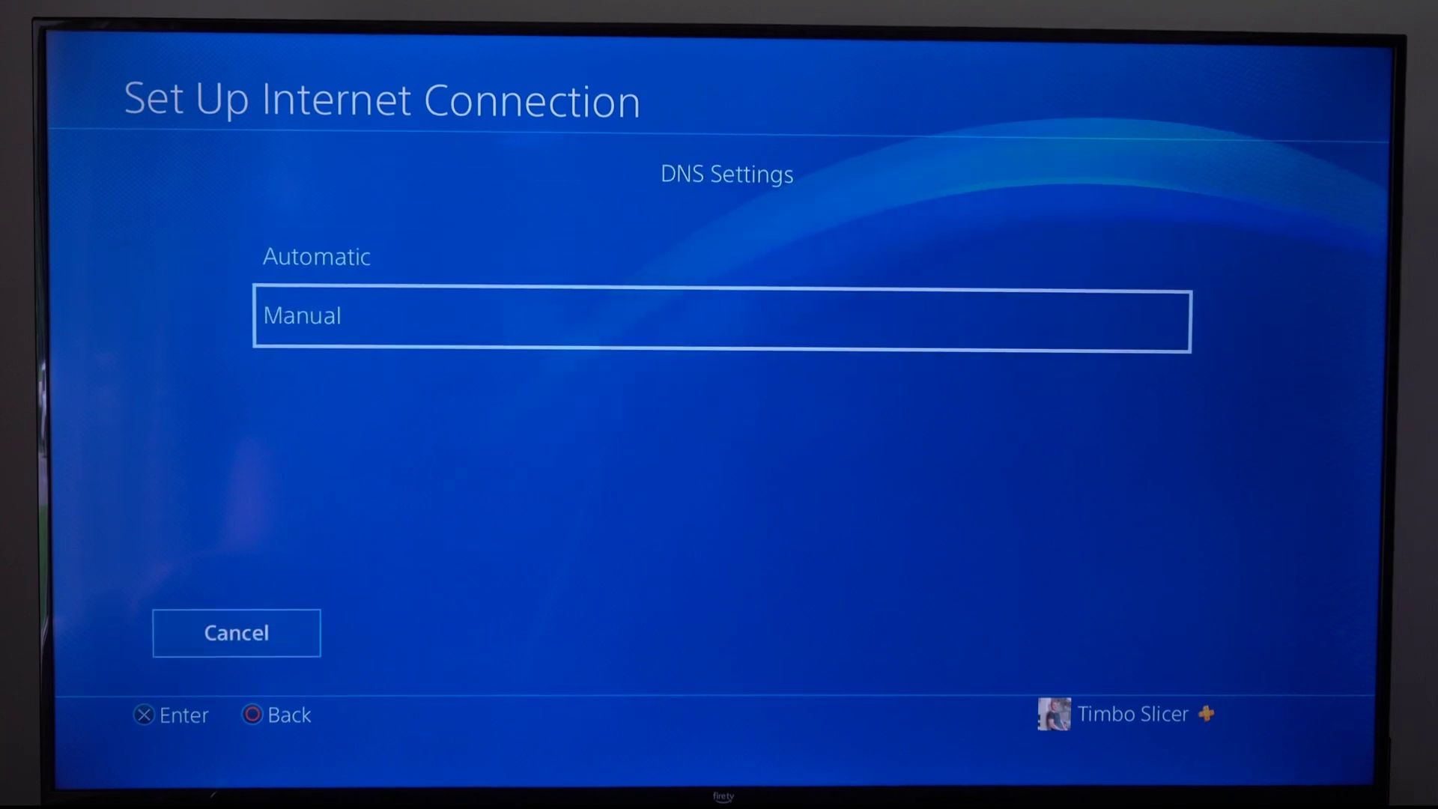
# Enter Primary DNS 1.1.1.1 and Secondary DNS 1.0.0.1, then continue to MTU settings.
pyautogui.press('Return')
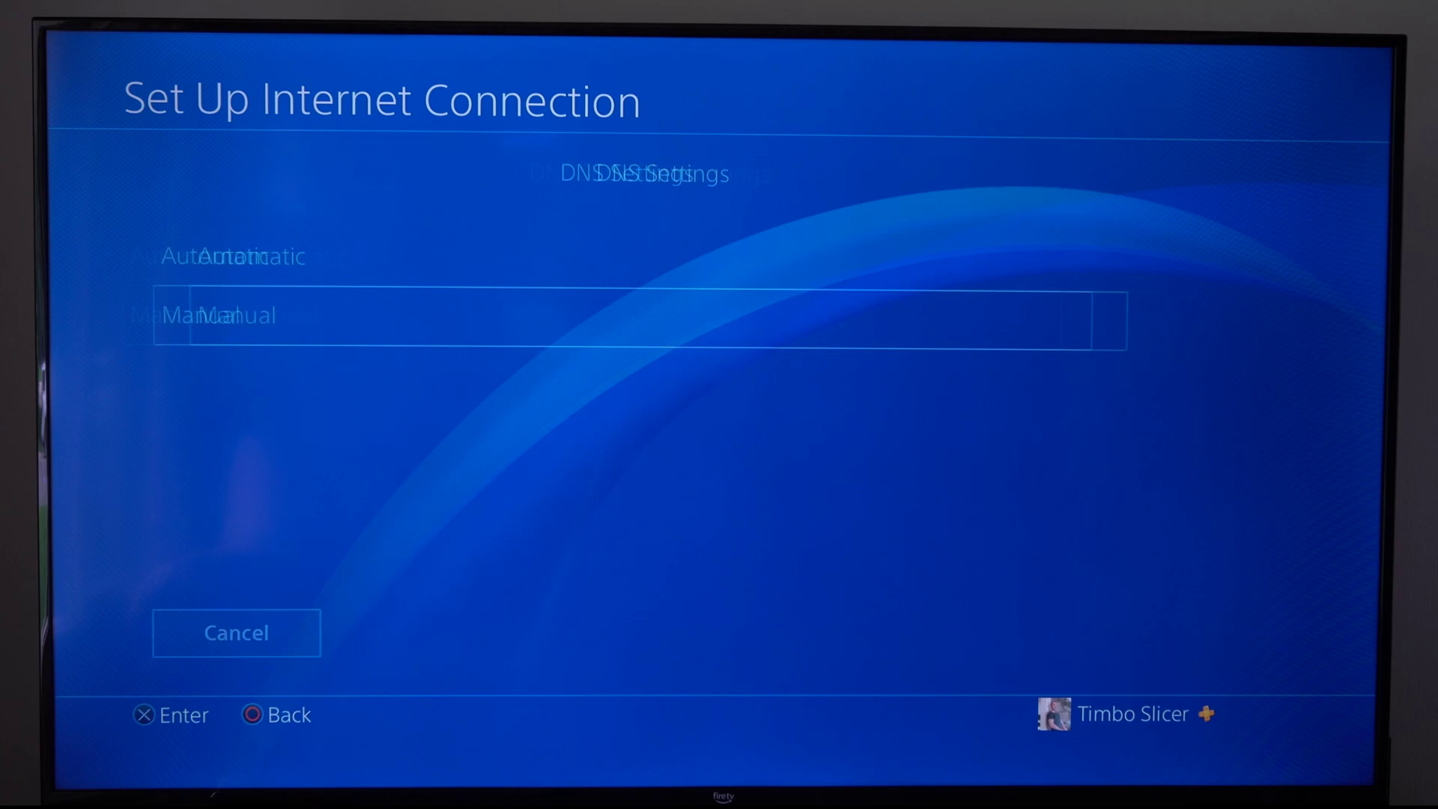
pyautogui.press('Return')
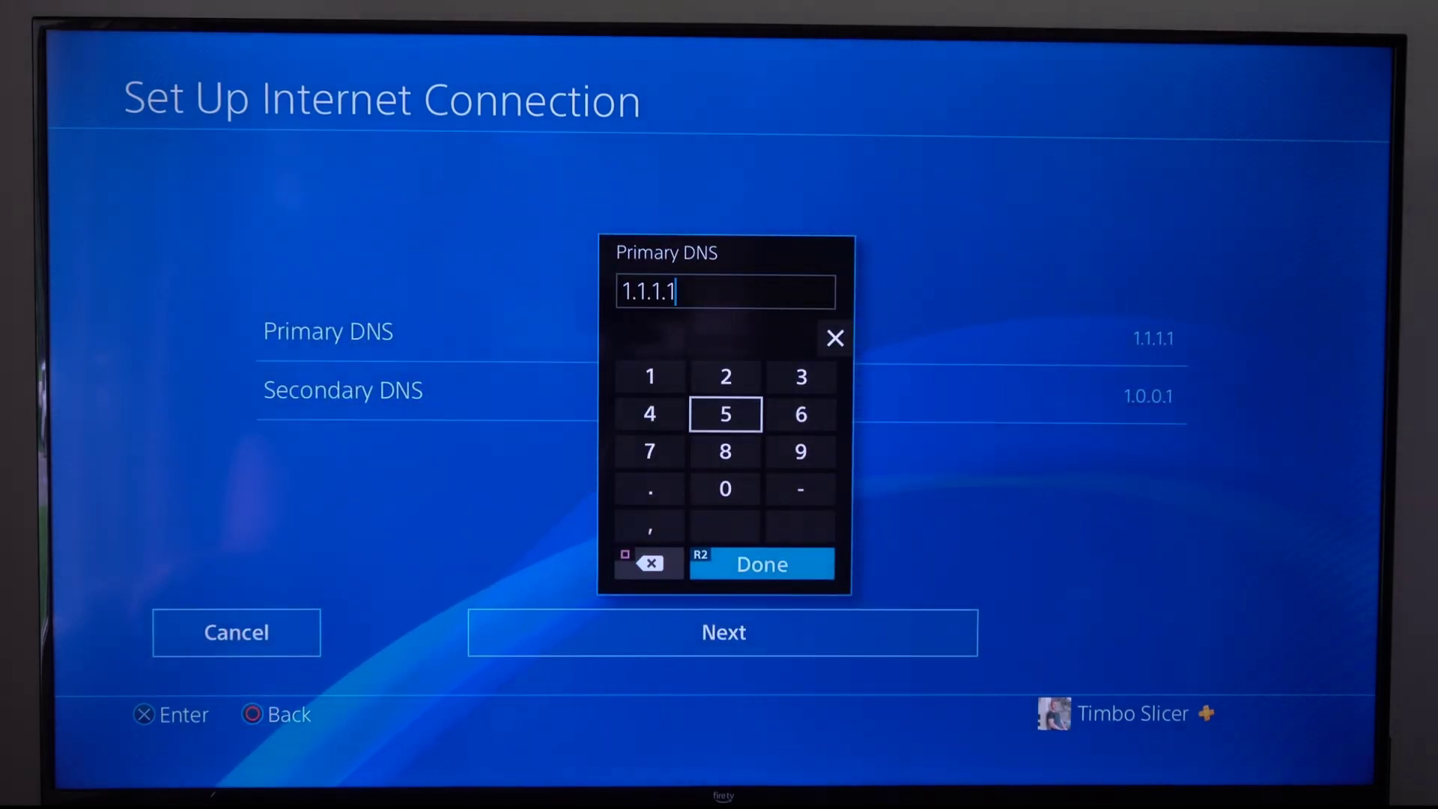
pyautogui.press('Return')
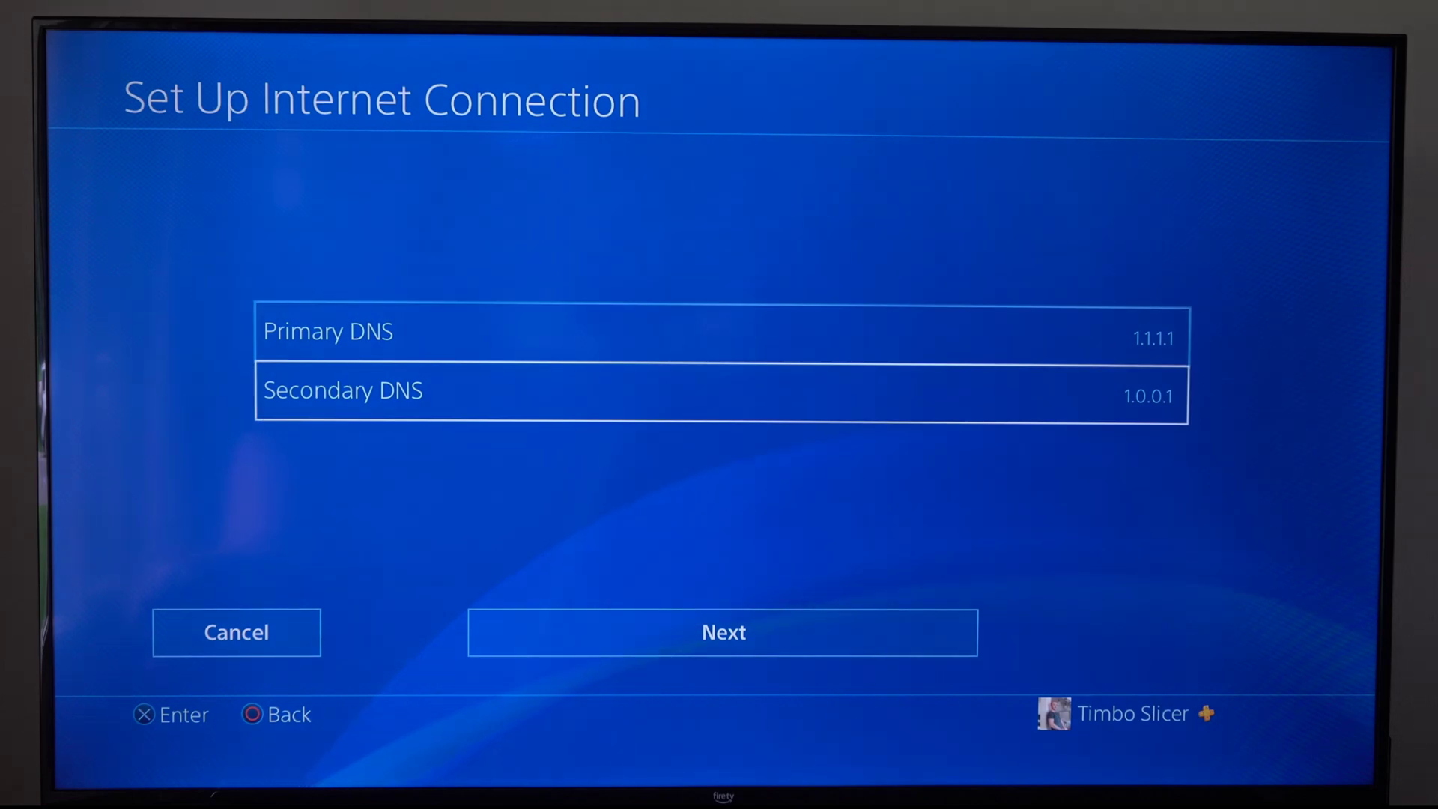
pyautogui.press('Down')
pyautogui.press('Return')
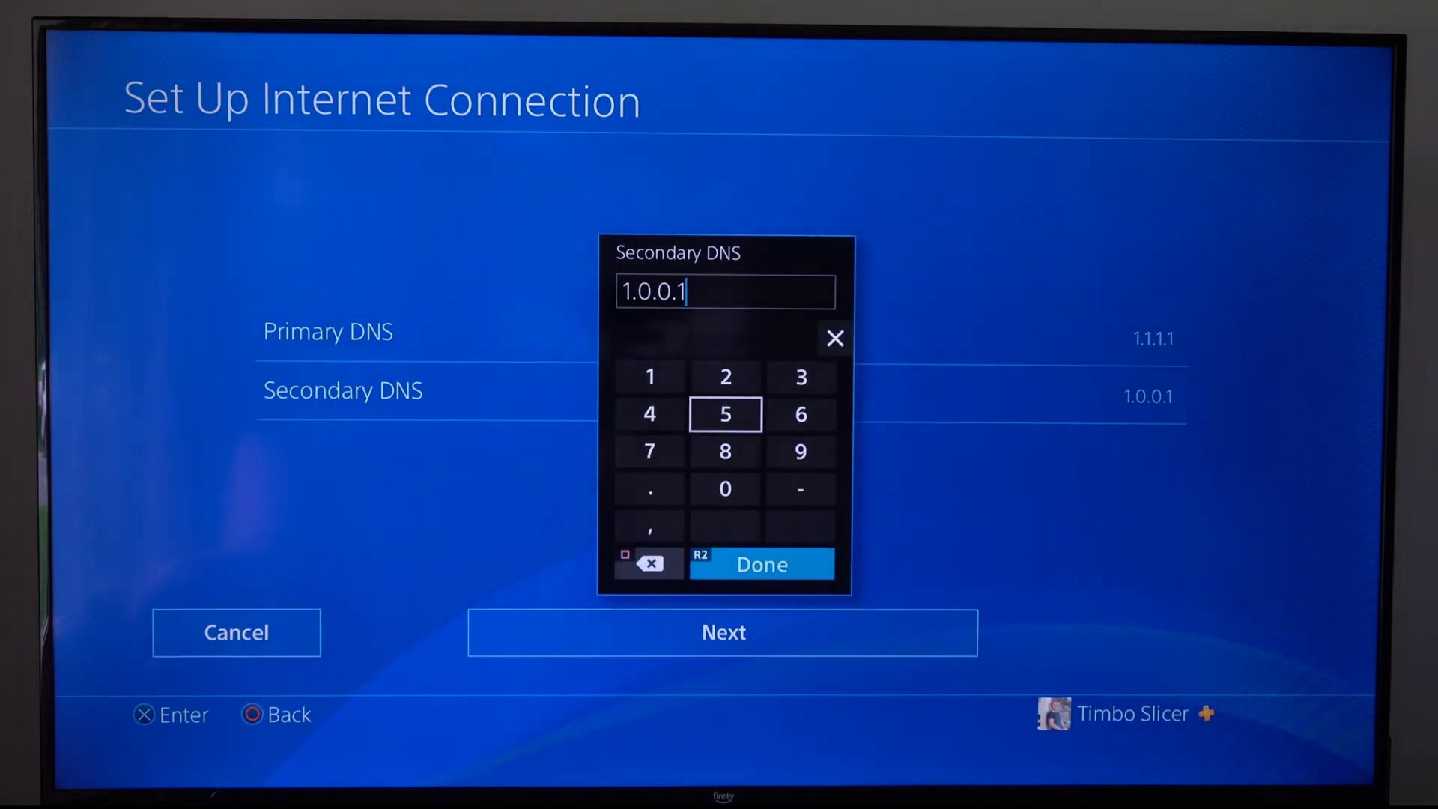
pyautogui.press('Return')
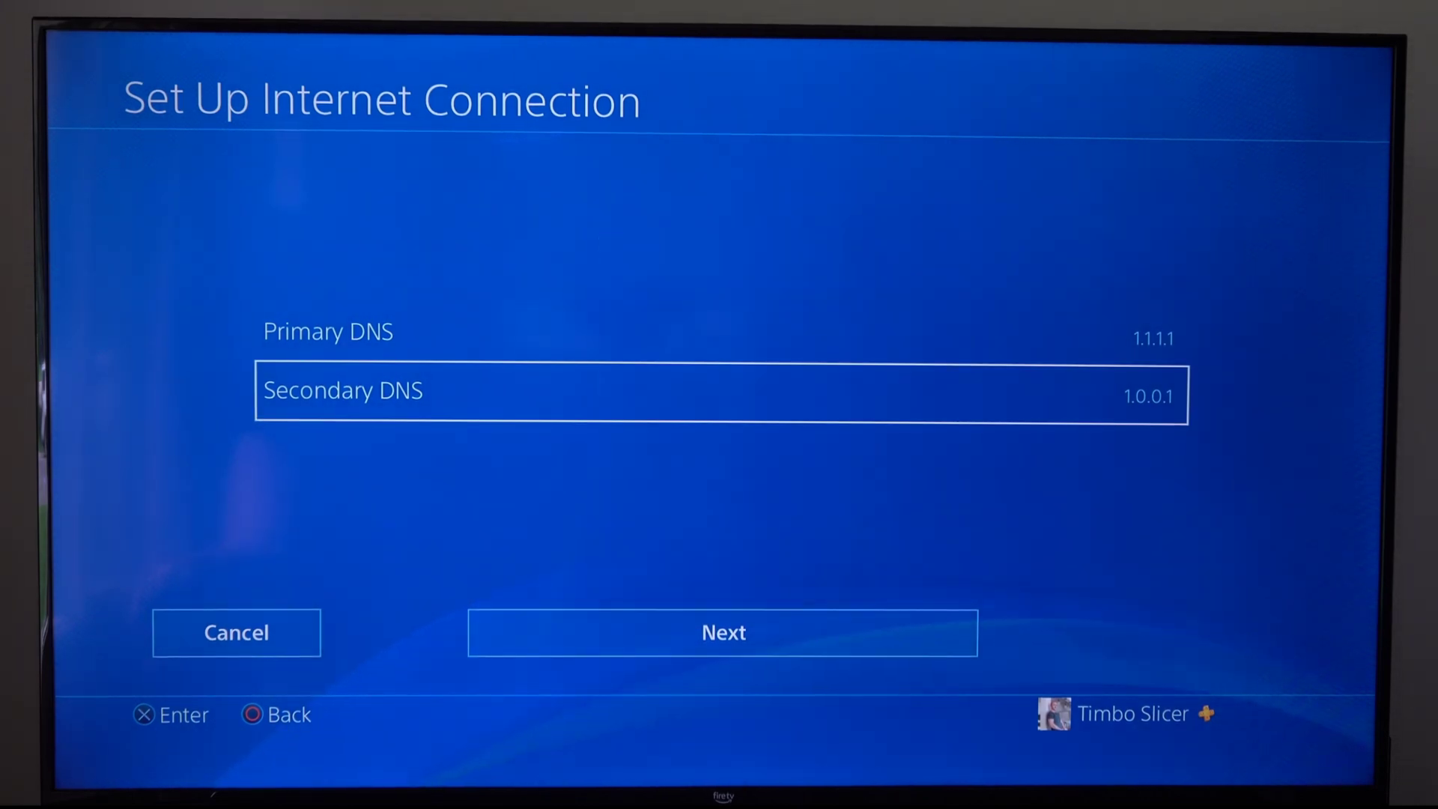
pyautogui.press('Down')
pyautogui.press('Return')
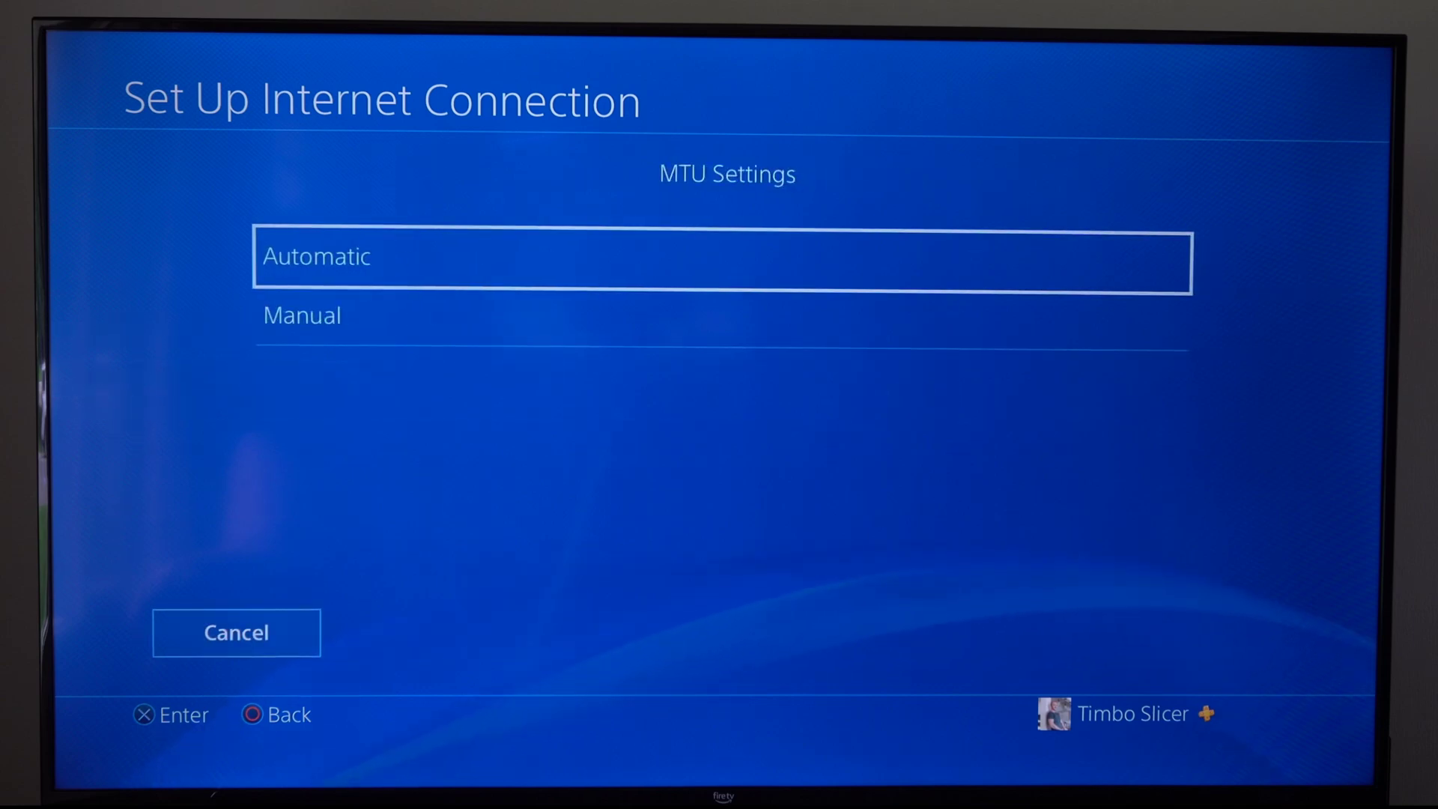
# Keep MTU Settings on Automatic and choose Do Not Use for the proxy server.
pyautogui.press('Return')
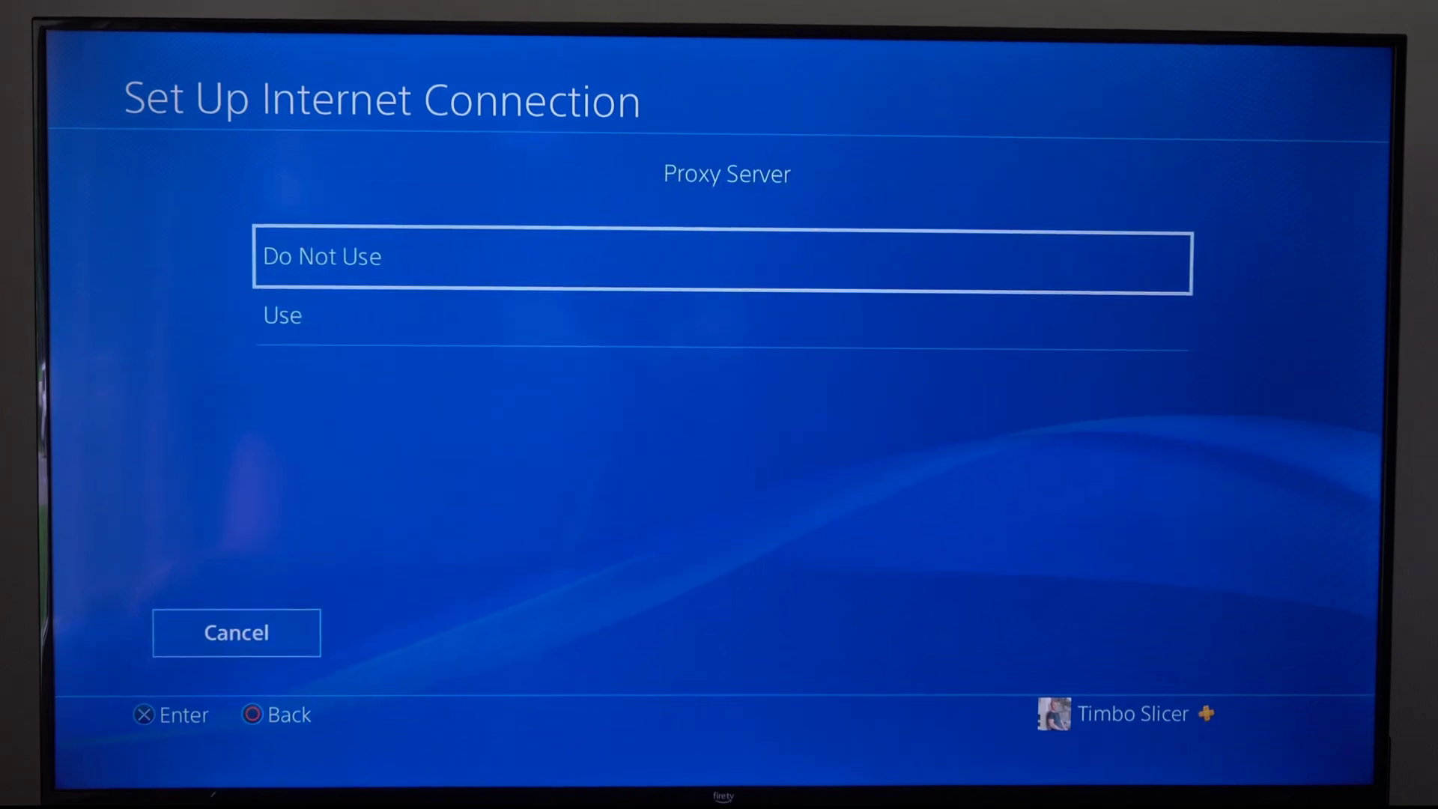
pyautogui.press('Return')
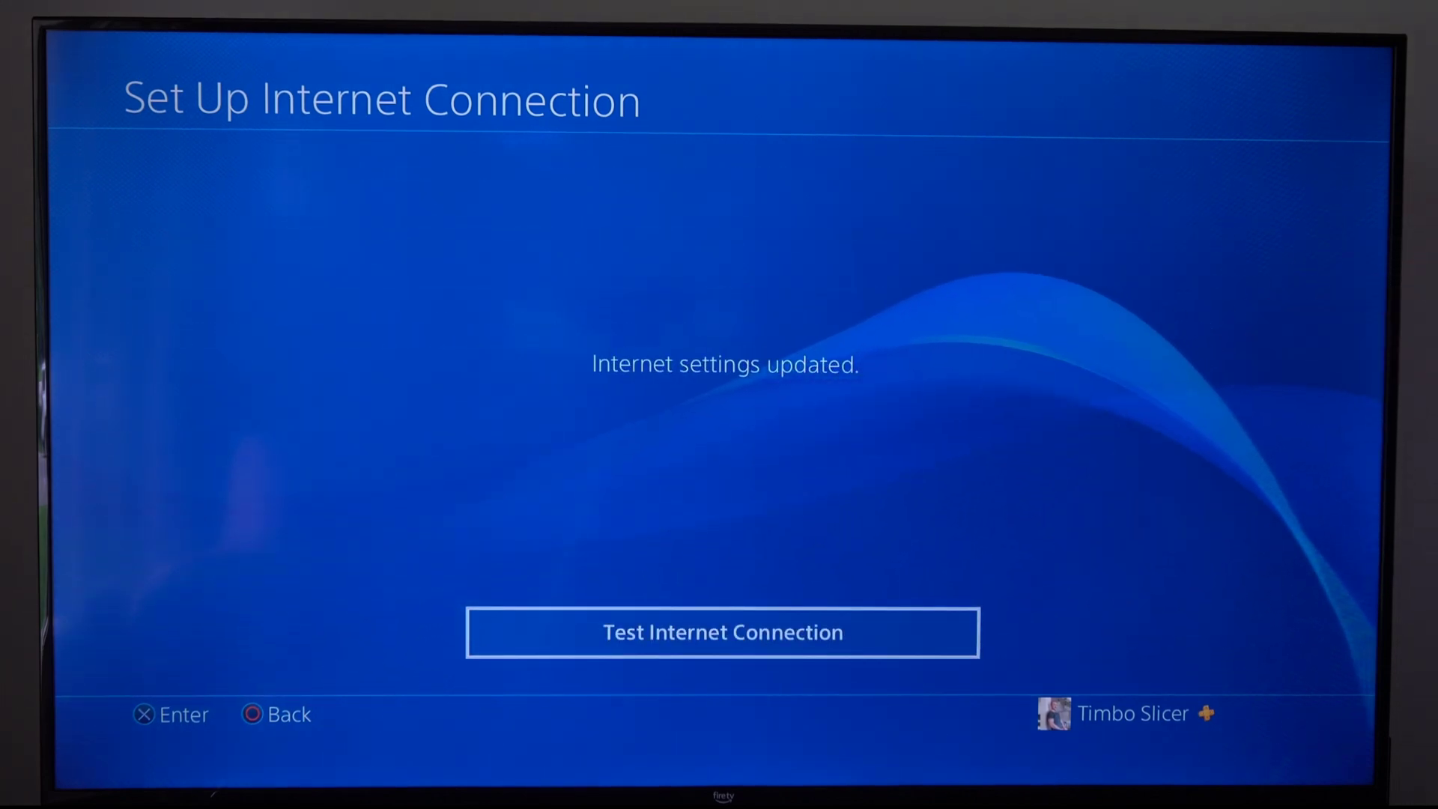
# Back out to the Settings list and open Account Management > Restore Licenses.
pyautogui.press('Escape')
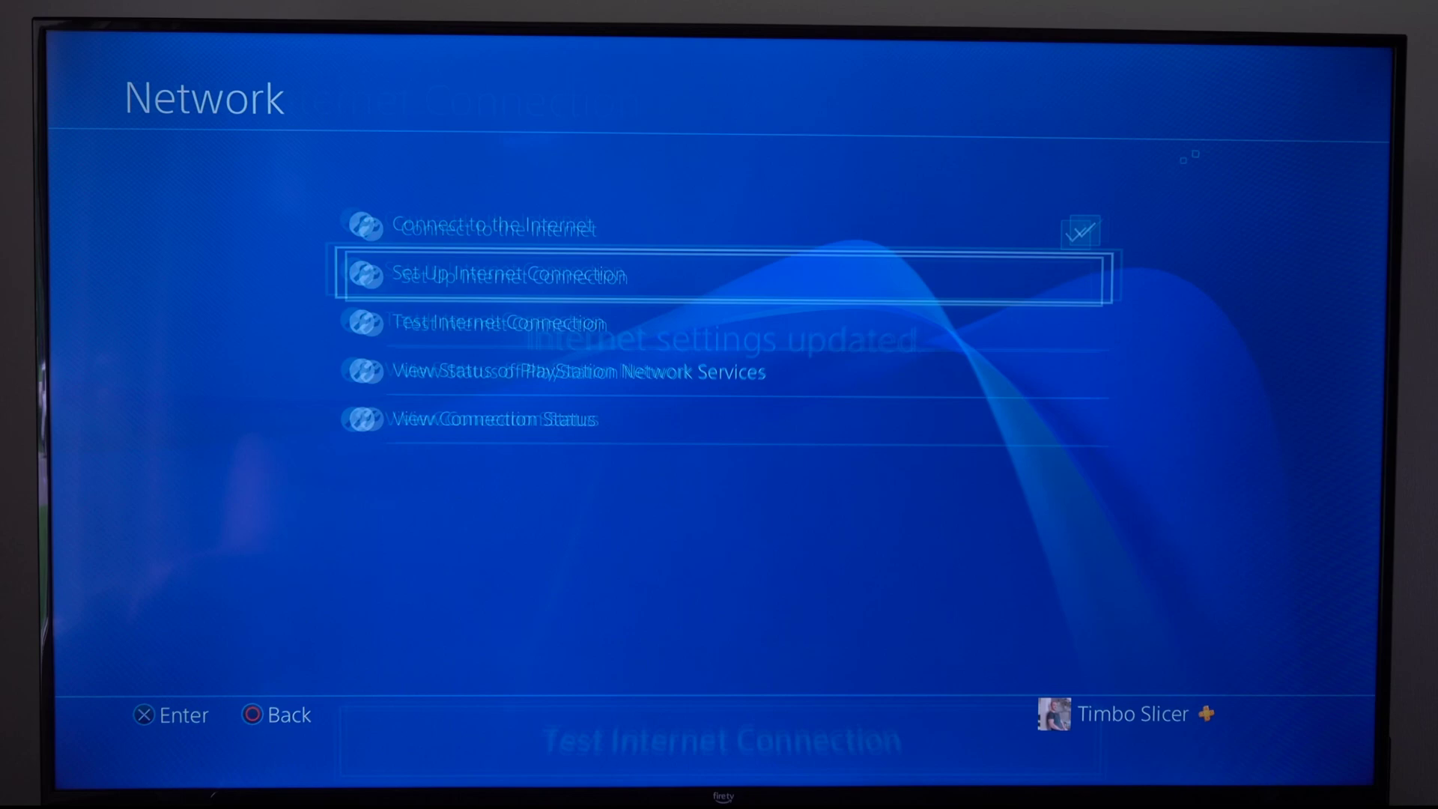
pyautogui.press('Escape')
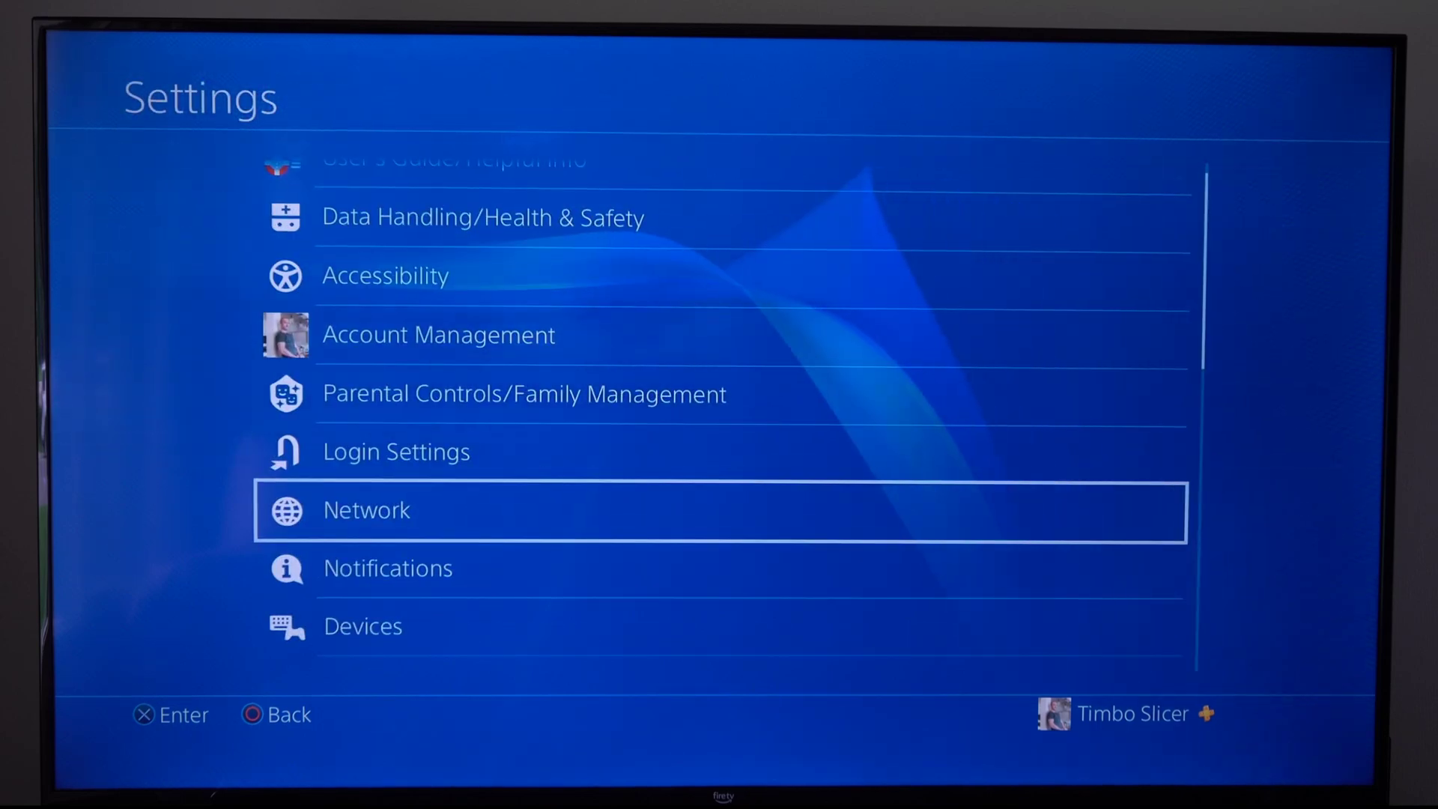
pyautogui.press('Up')
pyautogui.press('Up')
pyautogui.press('Up')
pyautogui.press('Return')
pyautogui.press('Down')
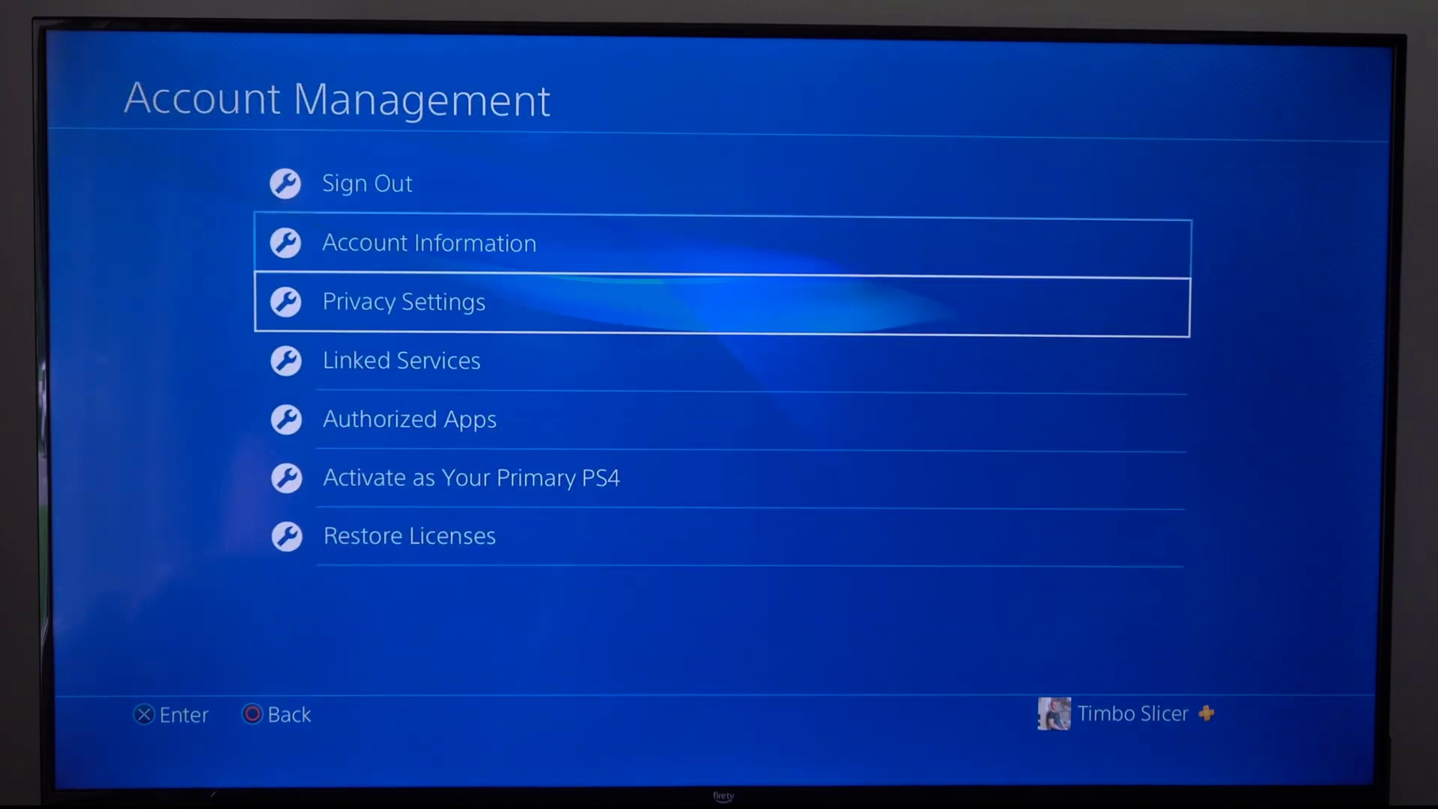
pyautogui.press('Down')
pyautogui.press('Down')
pyautogui.press('Down')
pyautogui.press('Down')
pyautogui.press('Return')
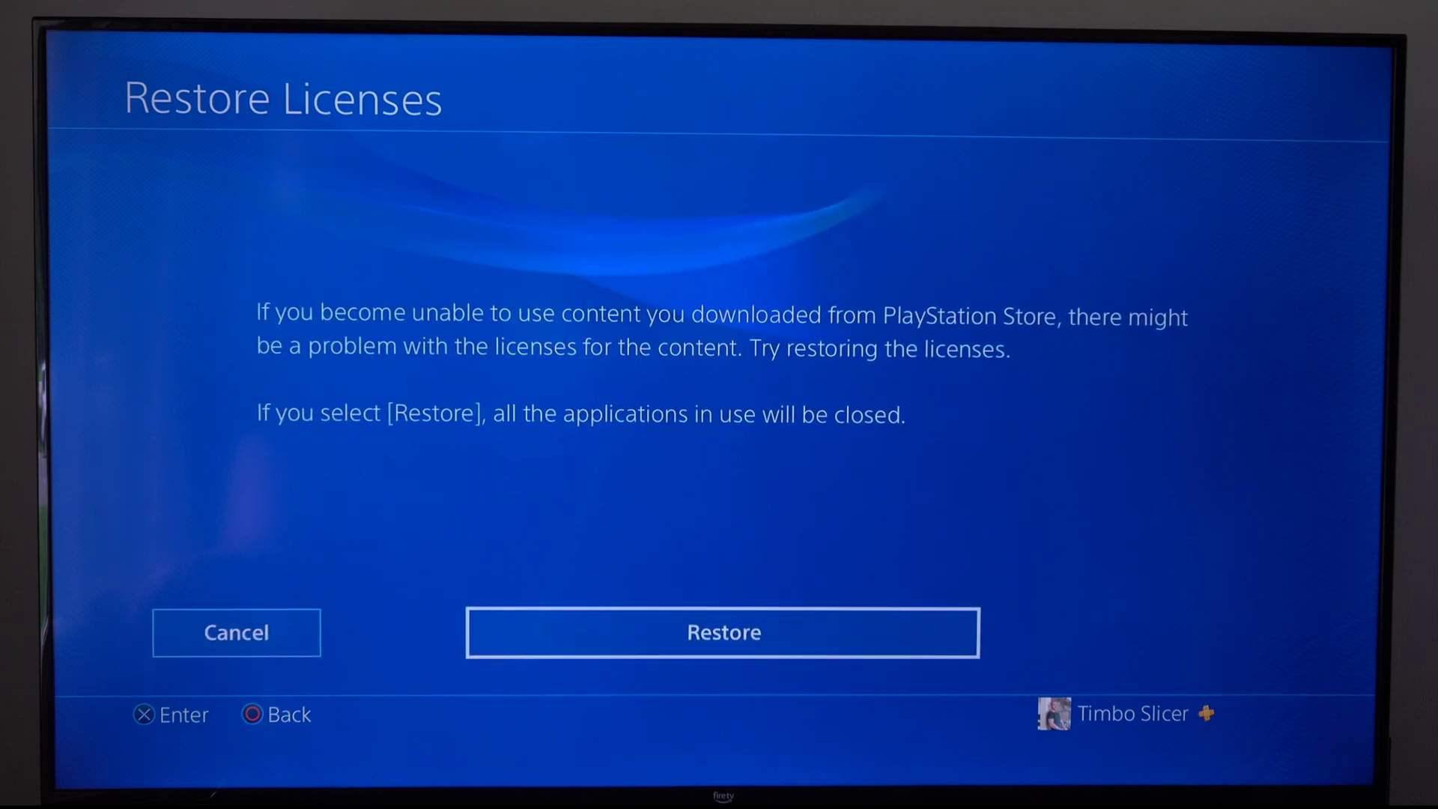